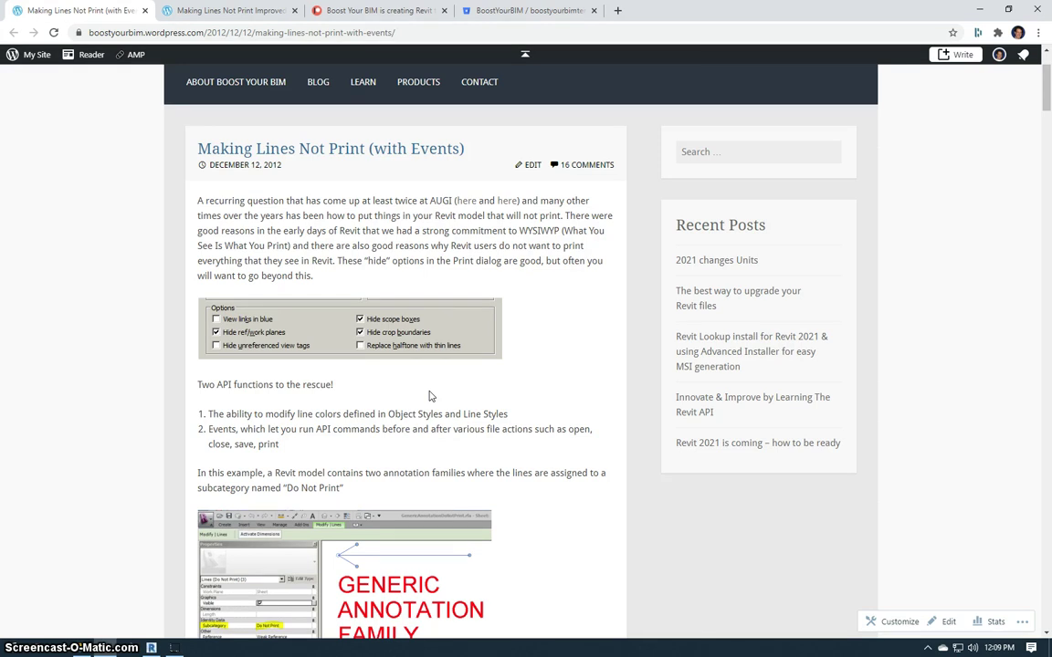
# Glance at the Boost Your BIM Patreon page, then highlight the CategoryLineColor code in Making Lines Not Print
pyautogui.click(357, 12)
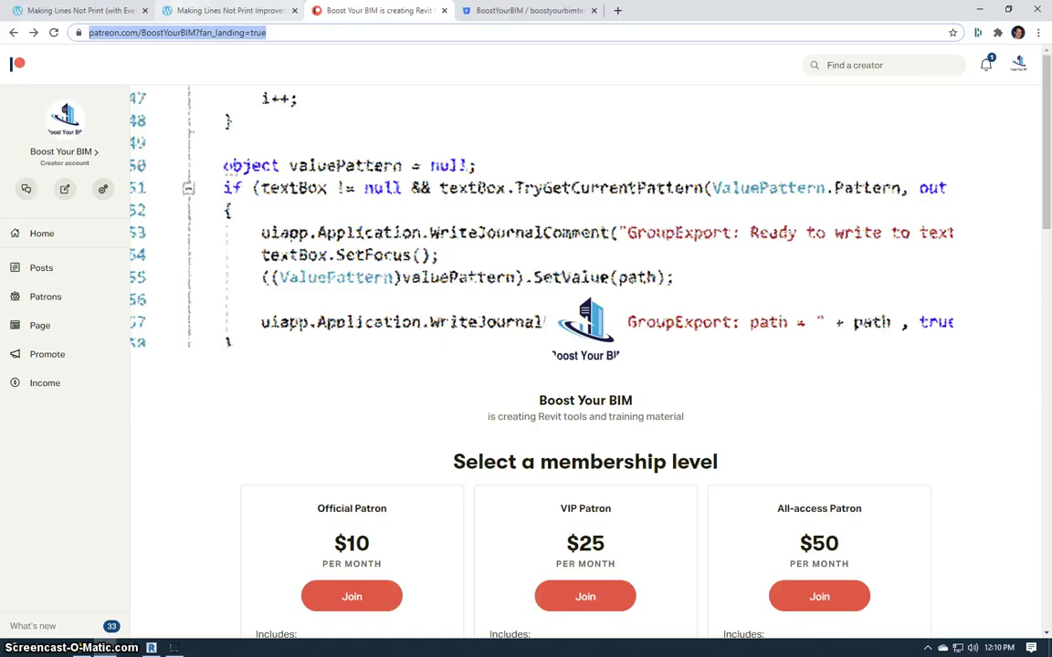
pyautogui.click(35, 9)
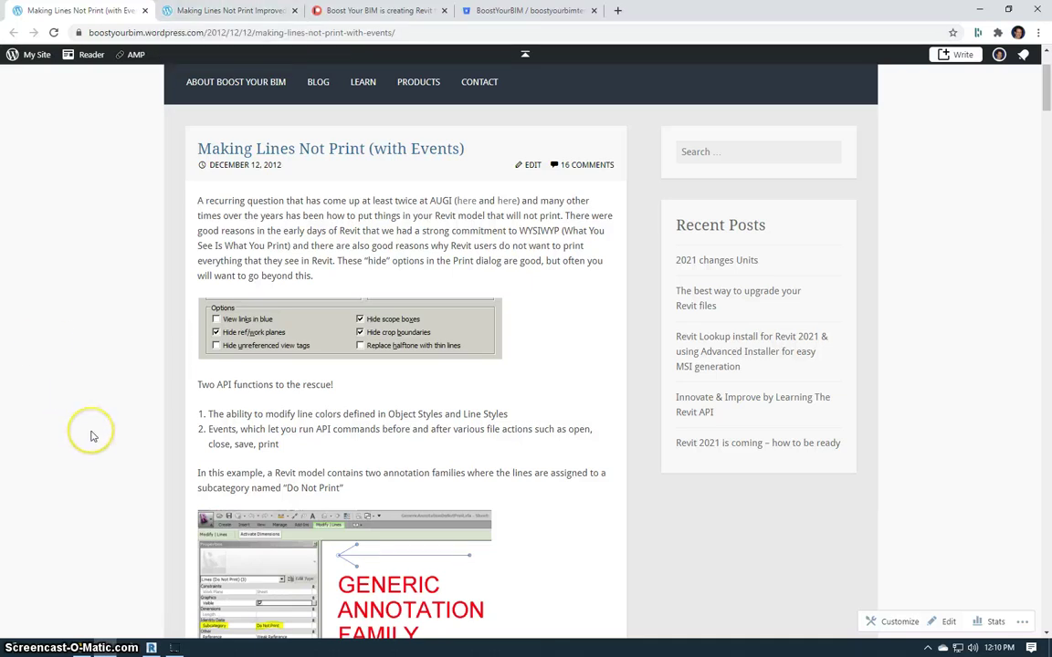
pyautogui.scroll(-4, 91, 436)
pyautogui.scroll(-5, 91, 436)
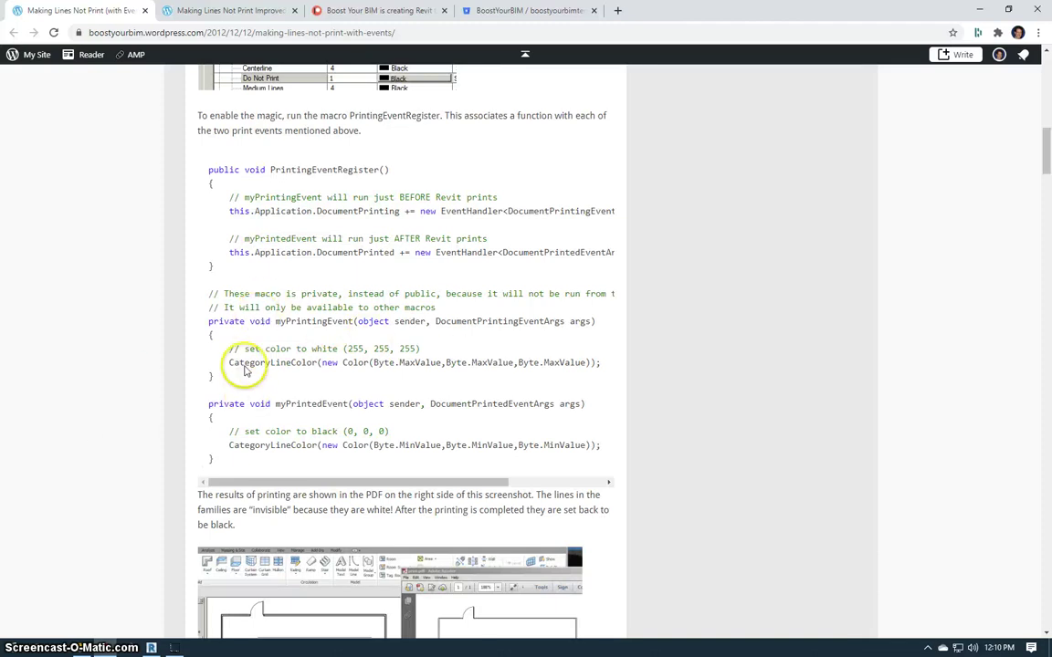
pyautogui.moveTo(244, 363); pyautogui.dragTo(390, 364)
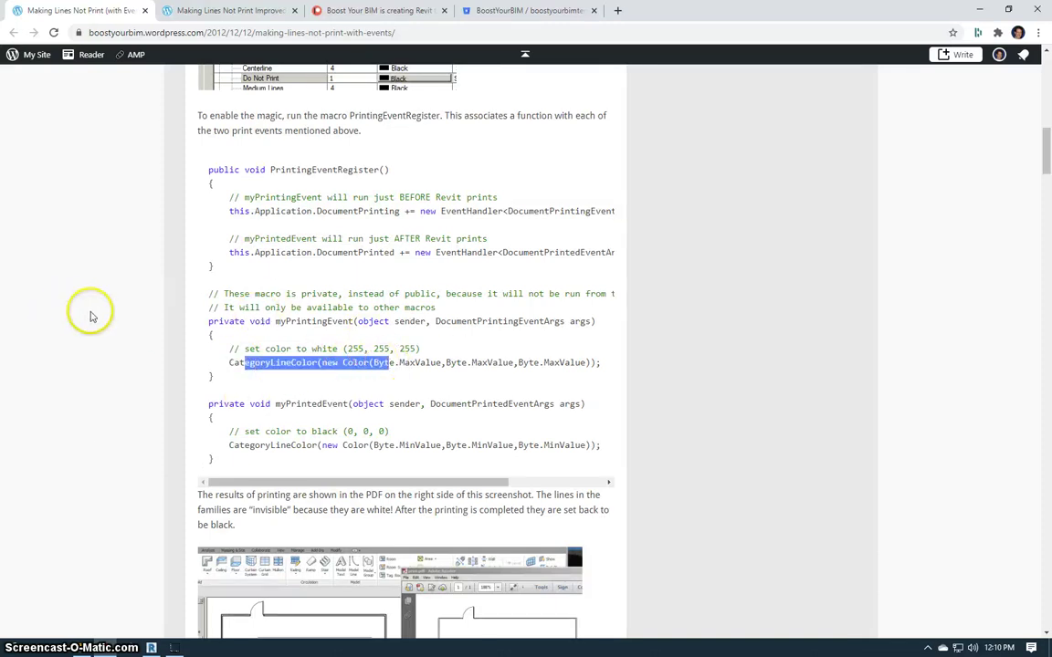
pyautogui.click(90, 312)
# Highlight the view.setVisibility line in the Improved post, then minimize Chrome to reveal Revit
pyautogui.click(228, 10)
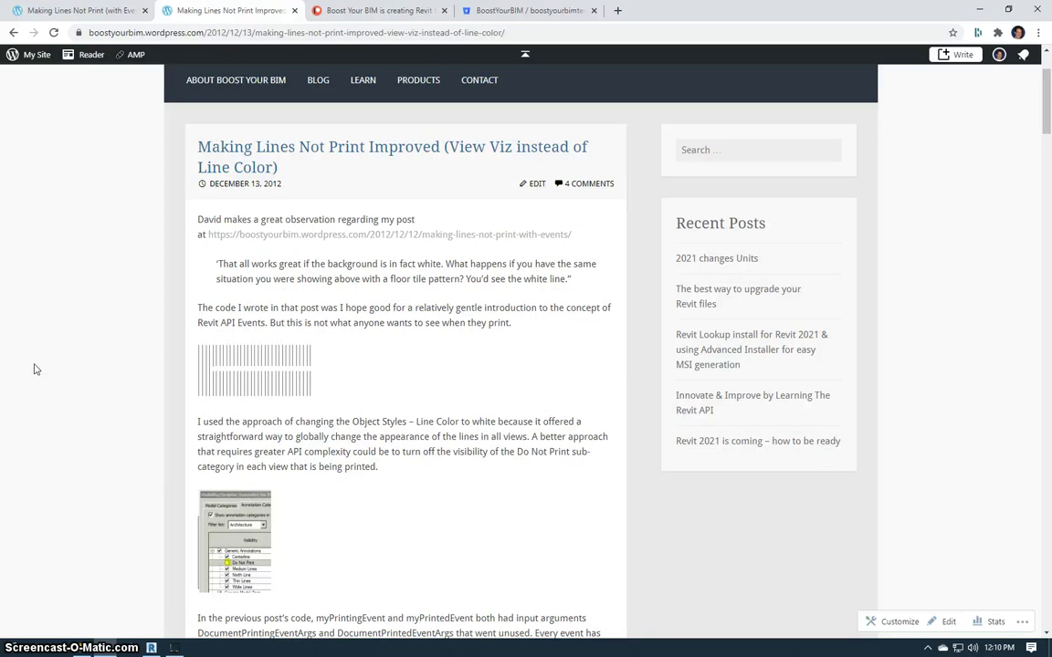
pyautogui.scroll(-6, 34, 369)
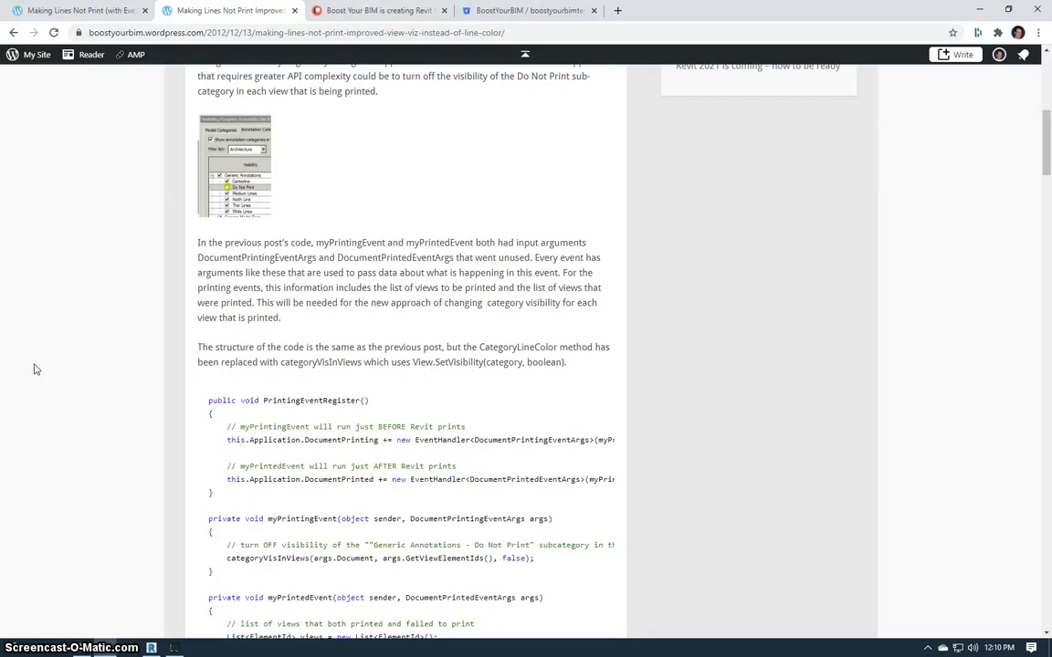
pyautogui.scroll(-10, 34, 369)
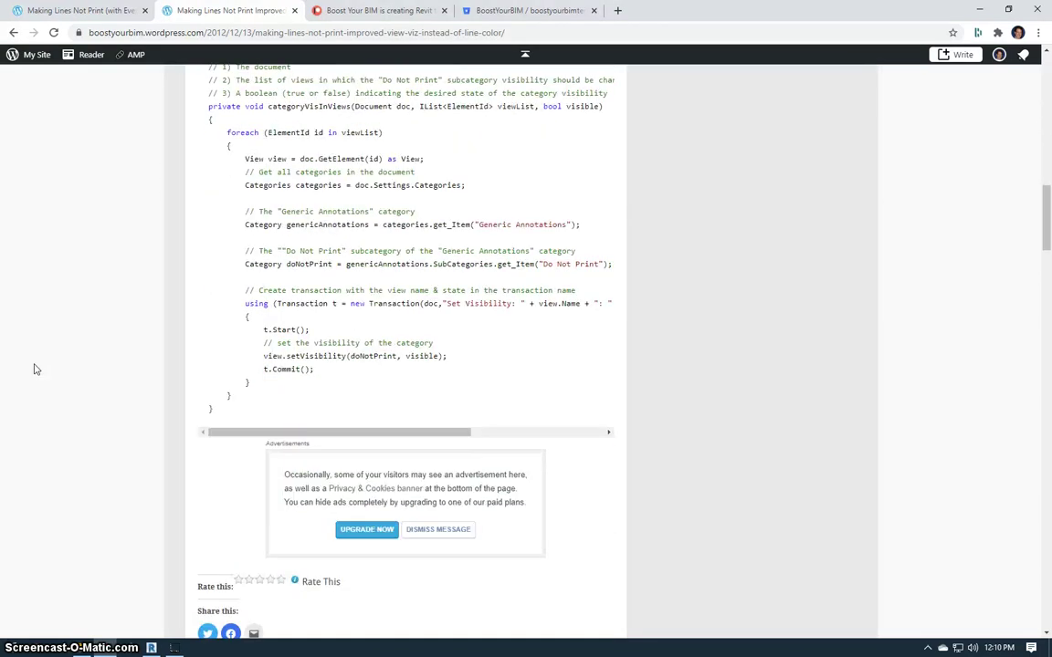
pyautogui.moveTo(448, 357); pyautogui.dragTo(211, 355)
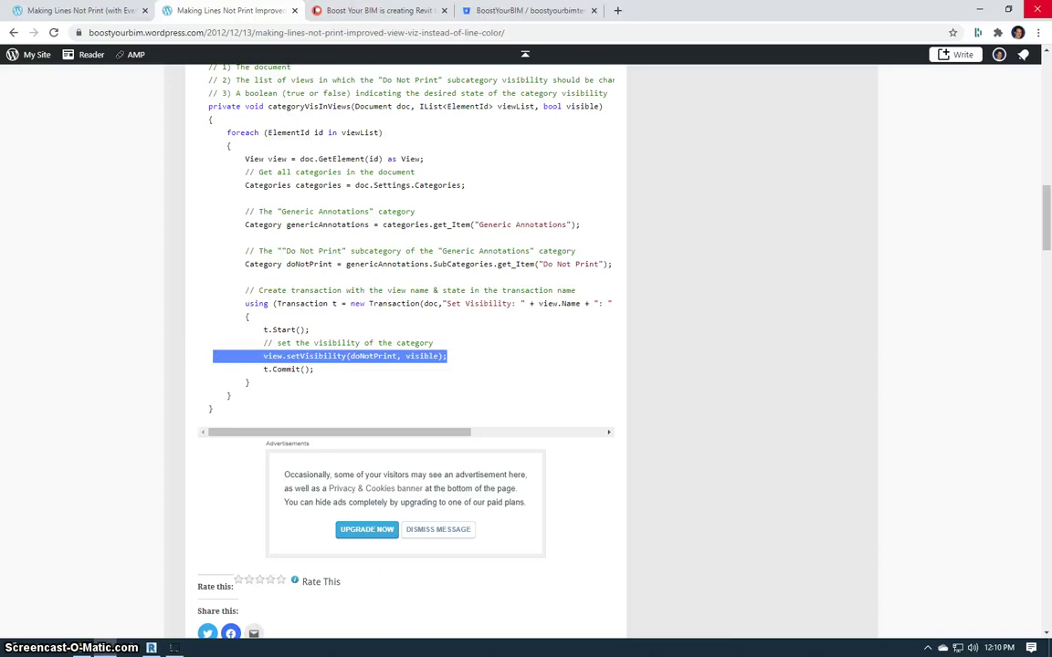
pyautogui.click(980, 9)
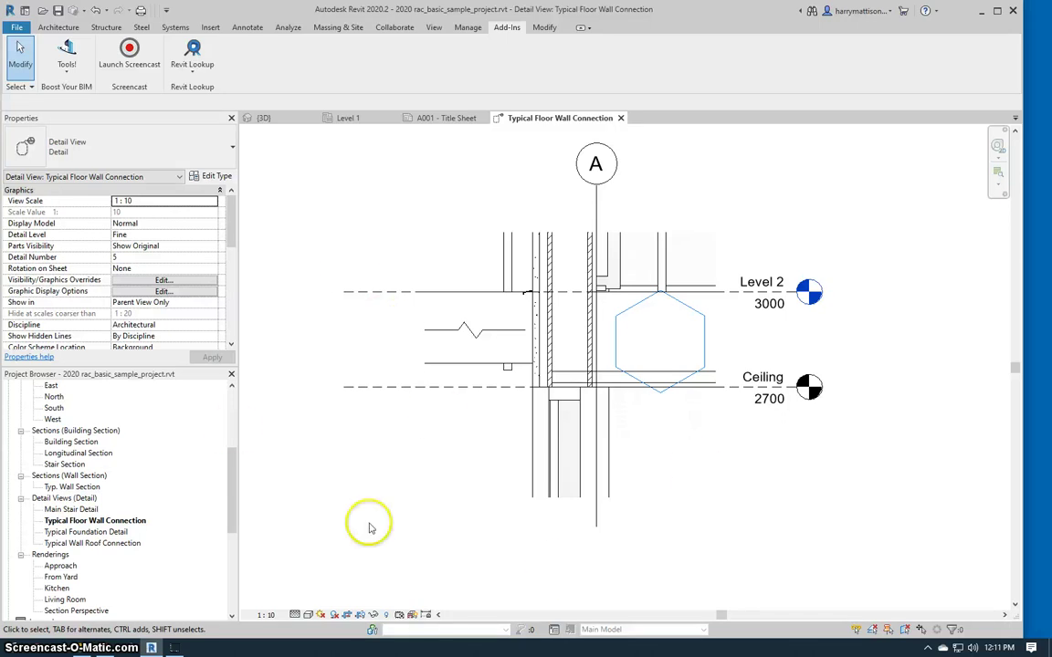
# Confirm the hexagon detail line uses the DO NOT PRINT line style, then open the Add-Ins Tools list
pyautogui.click(618, 336)
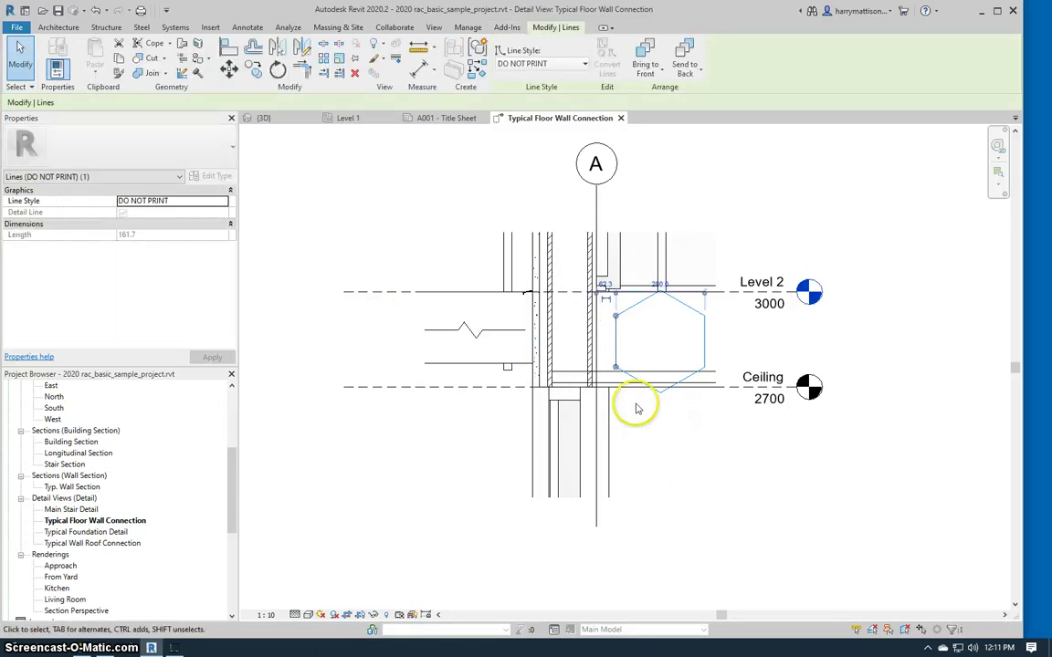
pyautogui.click(187, 201)
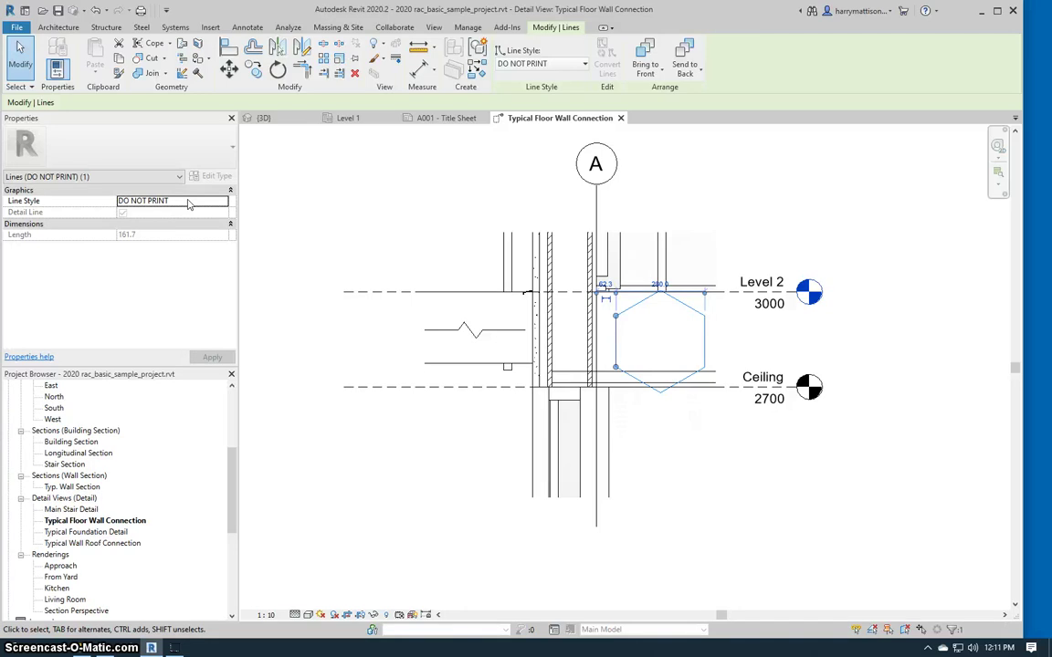
pyautogui.click(383, 223)
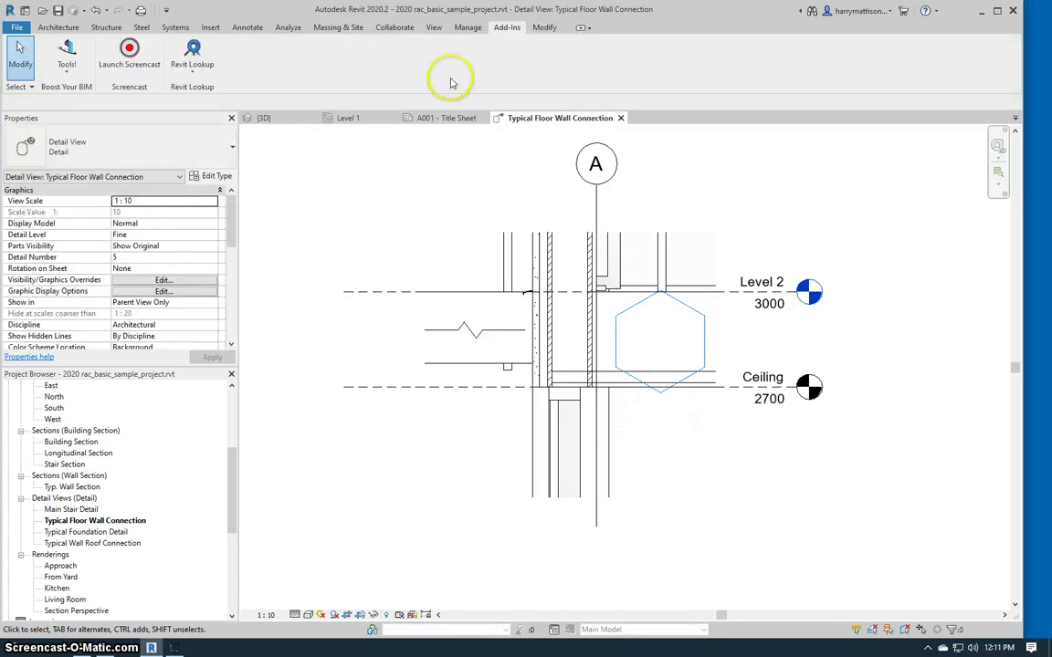
pyautogui.click(67, 56)
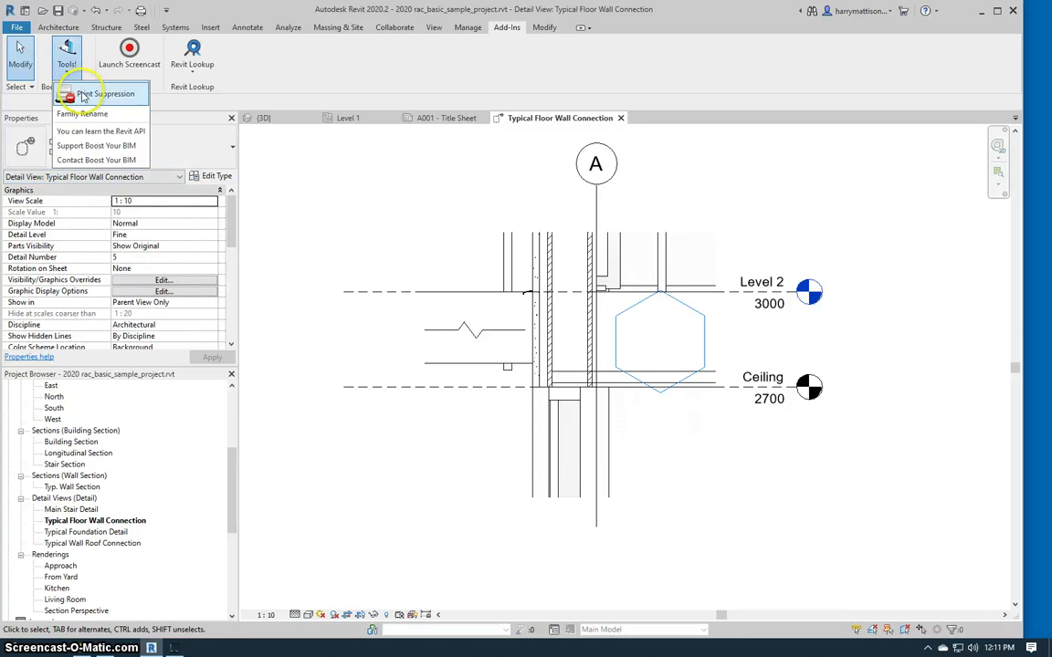
# In Print Suppression, expand Lines and mark the DO NOT PRINT subcategory to be suppressed
pyautogui.click(106, 95)
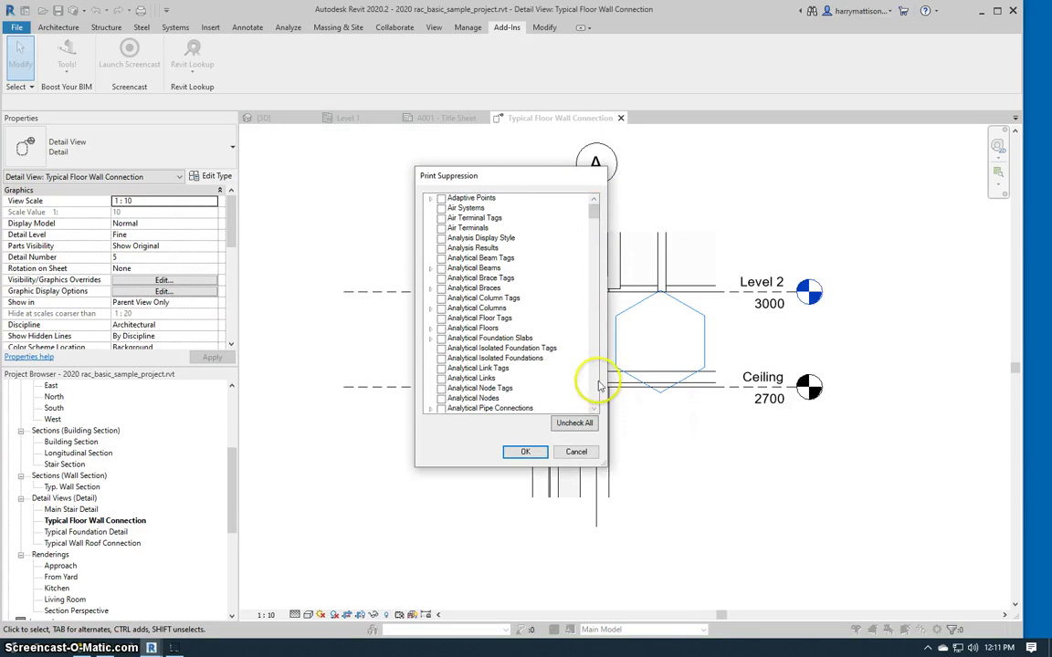
pyautogui.scroll(-20, 596, 393)
pyautogui.scroll(-12, 597, 386)
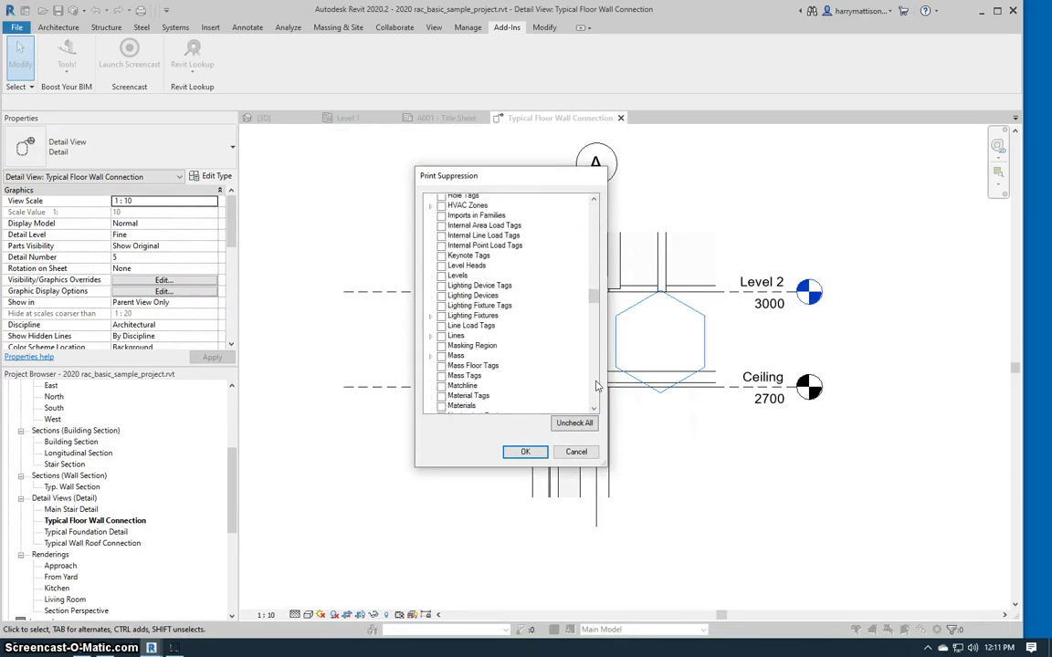
pyautogui.click(430, 336)
pyautogui.scroll(-4, 548, 329)
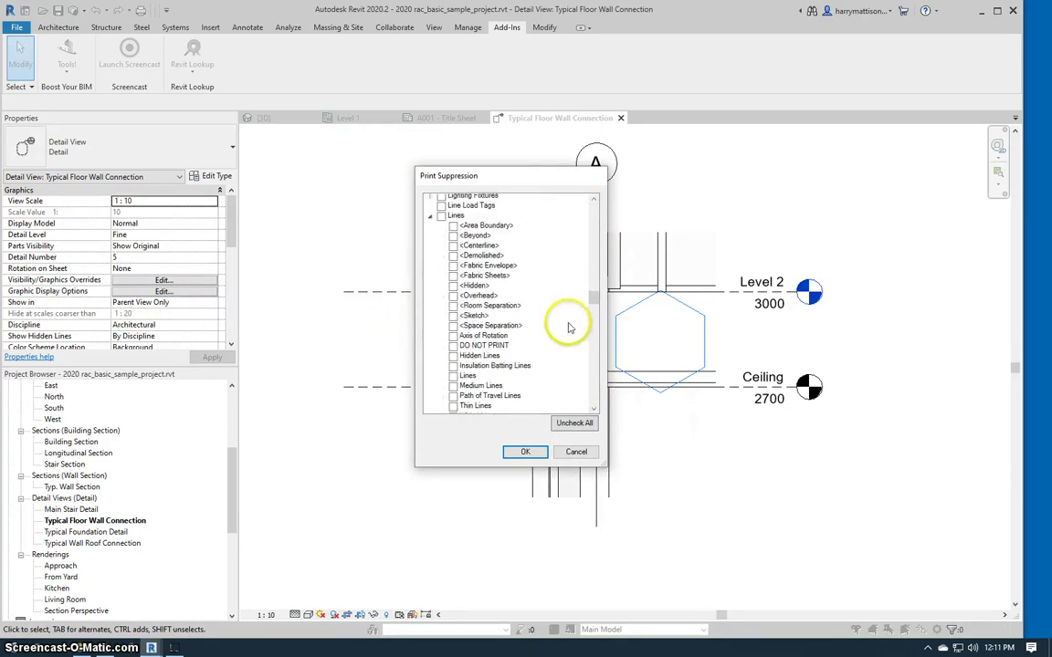
pyautogui.click(453, 345)
# Also suppress Levels and Grids from printing and confirm the dialog
pyautogui.scroll(-7, 593, 379)
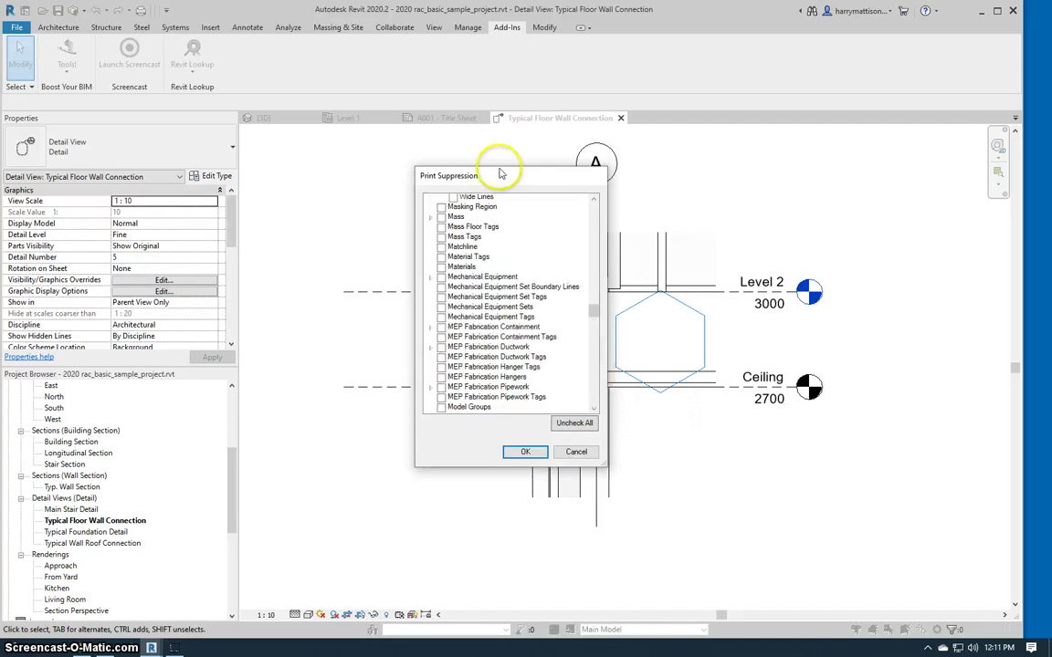
pyautogui.moveTo(510, 178); pyautogui.dragTo(350, 90)
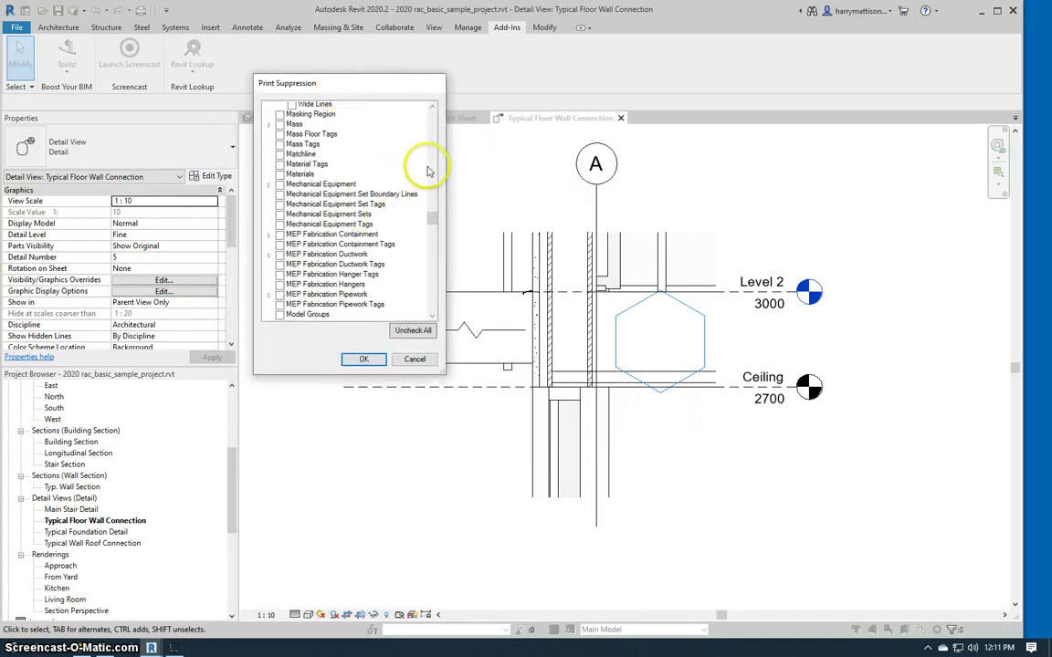
pyautogui.scroll(10, 427, 165)
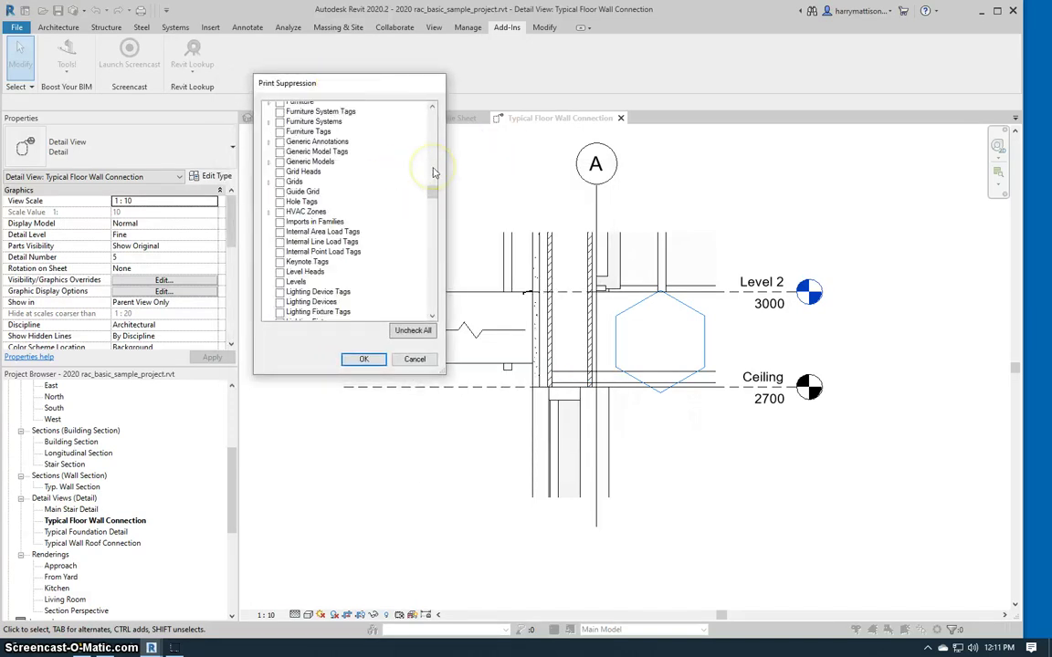
pyautogui.click(279, 281)
pyautogui.scroll(7, 433, 160)
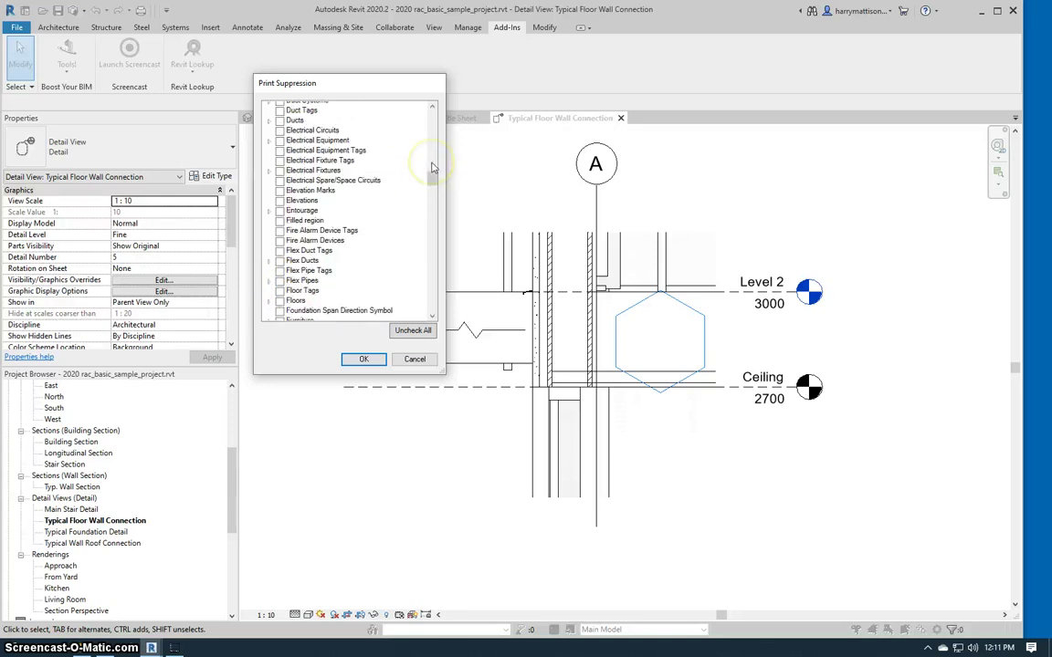
pyautogui.moveTo(435, 181)
pyautogui.mouseDown()
pyautogui.moveTo(434, 148)
pyautogui.moveTo(432, 185)
pyautogui.mouseUp()
pyautogui.click(279, 236)
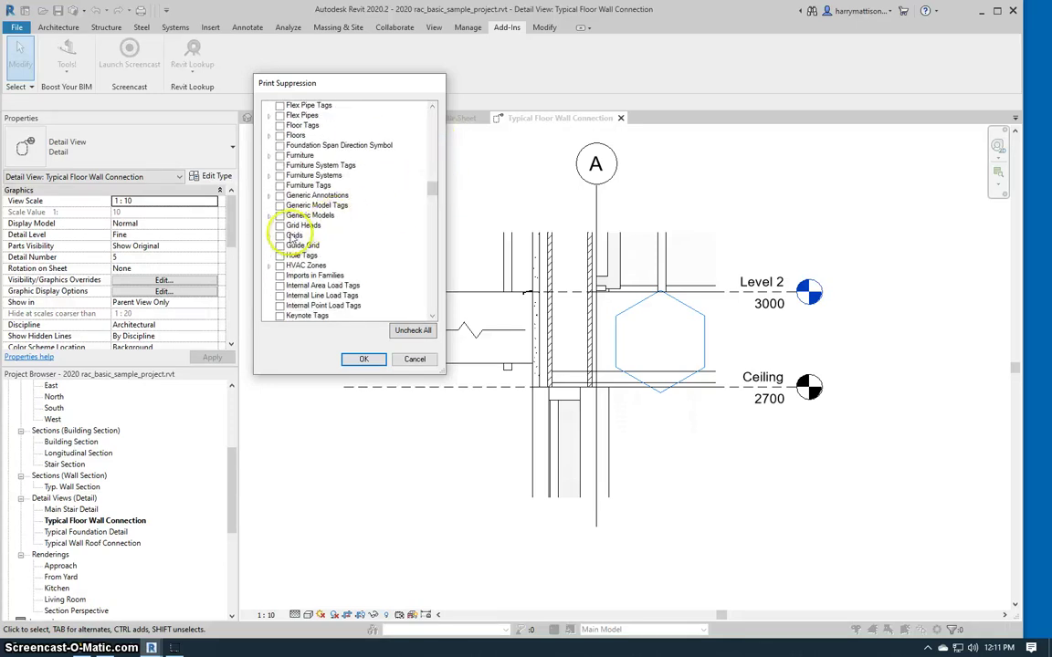
pyautogui.click(362, 360)
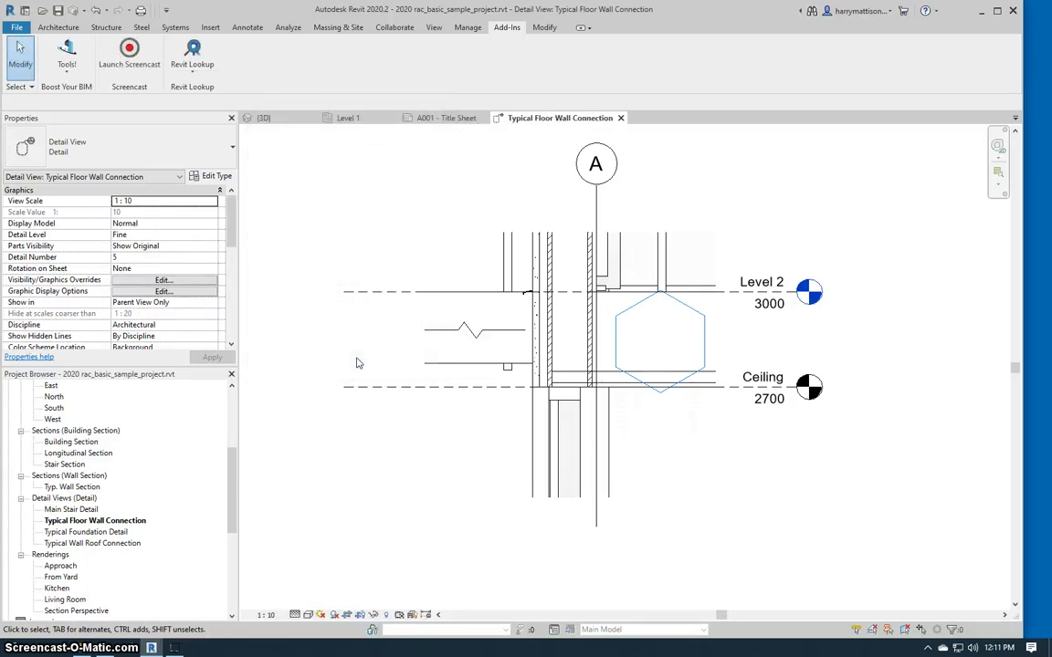
# Print the Typical Floor Wall Connection view with Ctrl+P, overwriting print.pdf on the Desktop
pyautogui.hotkey('ctrl', 'p')
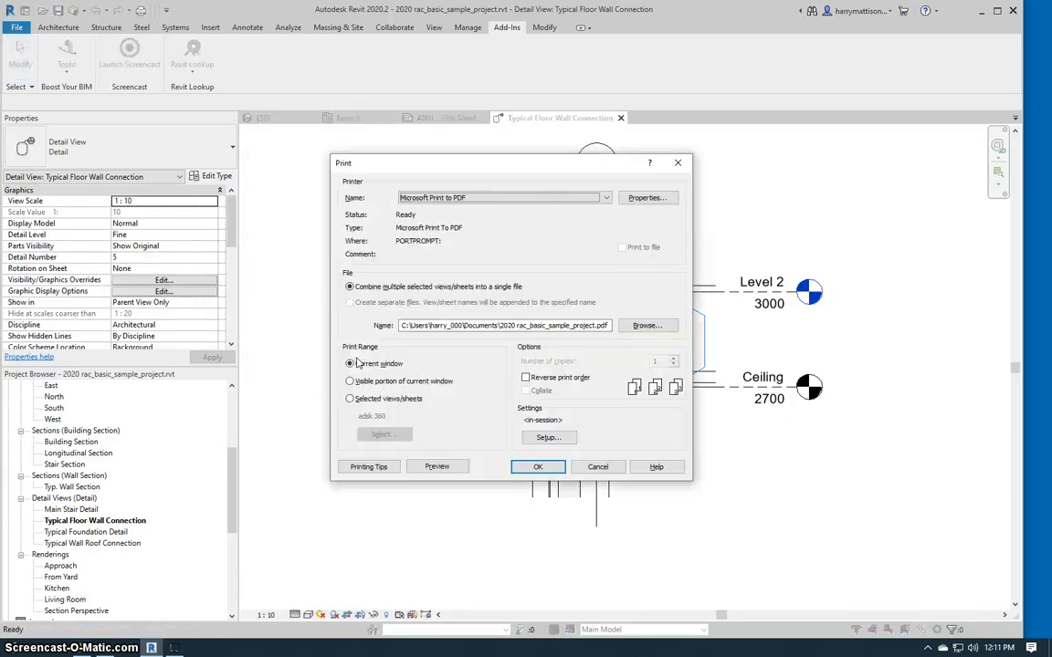
pyautogui.click(537, 467)
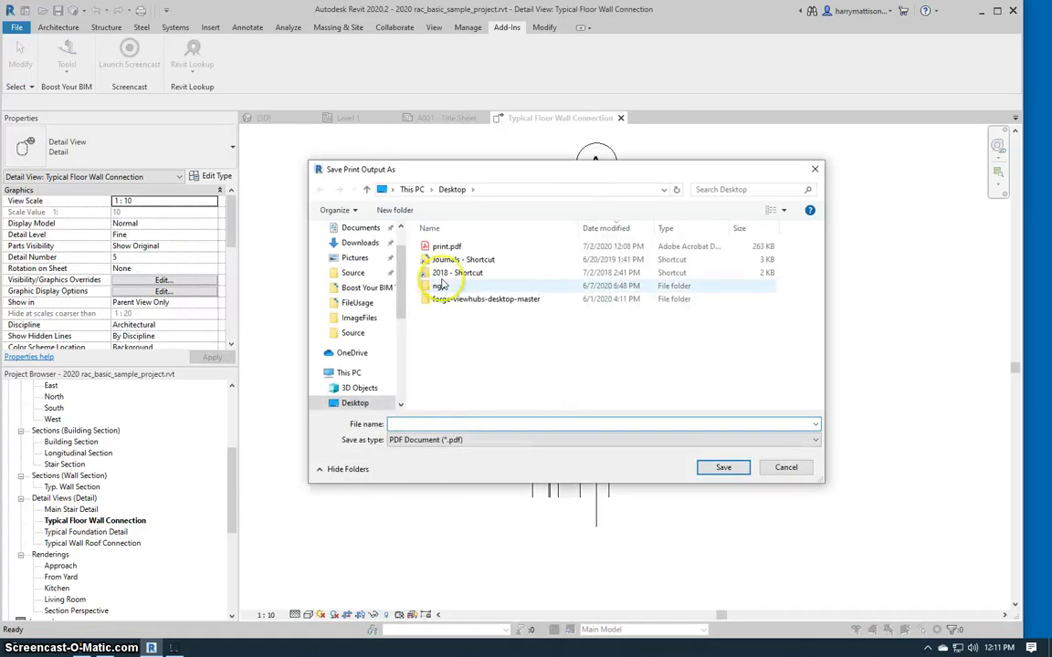
pyautogui.doubleClick(448, 247)
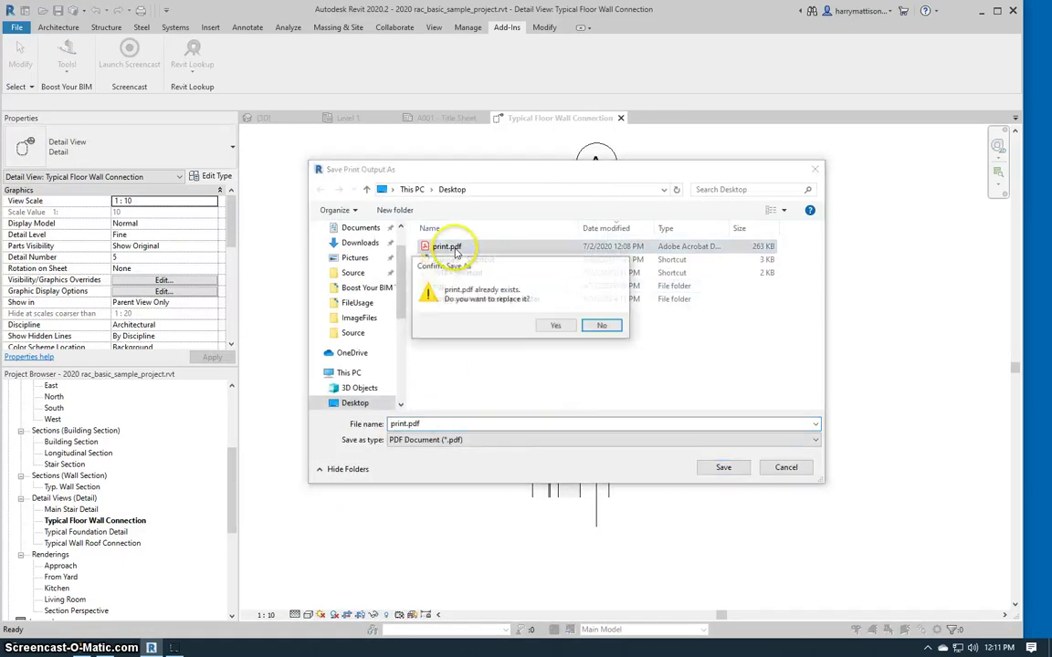
pyautogui.click(557, 326)
pyautogui.moveTo(83, 644)
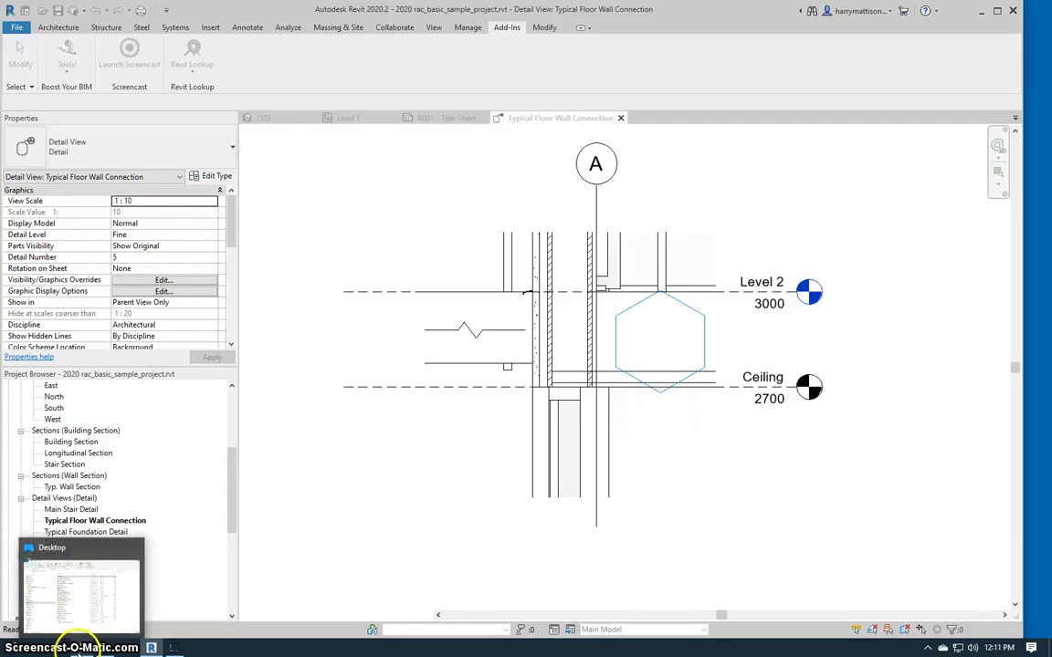
pyautogui.click(86, 585)
# Check print.pdf in Acrobat shows no hexagon, levels or grid, then return to Revit
pyautogui.doubleClick(278, 212)
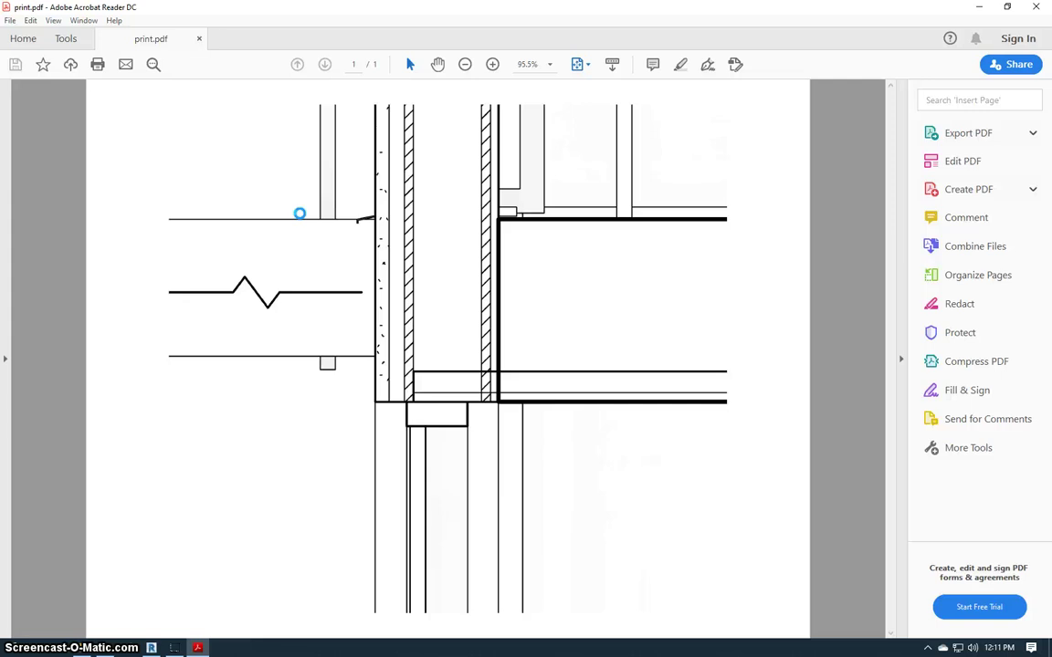
pyautogui.click(1035, 7)
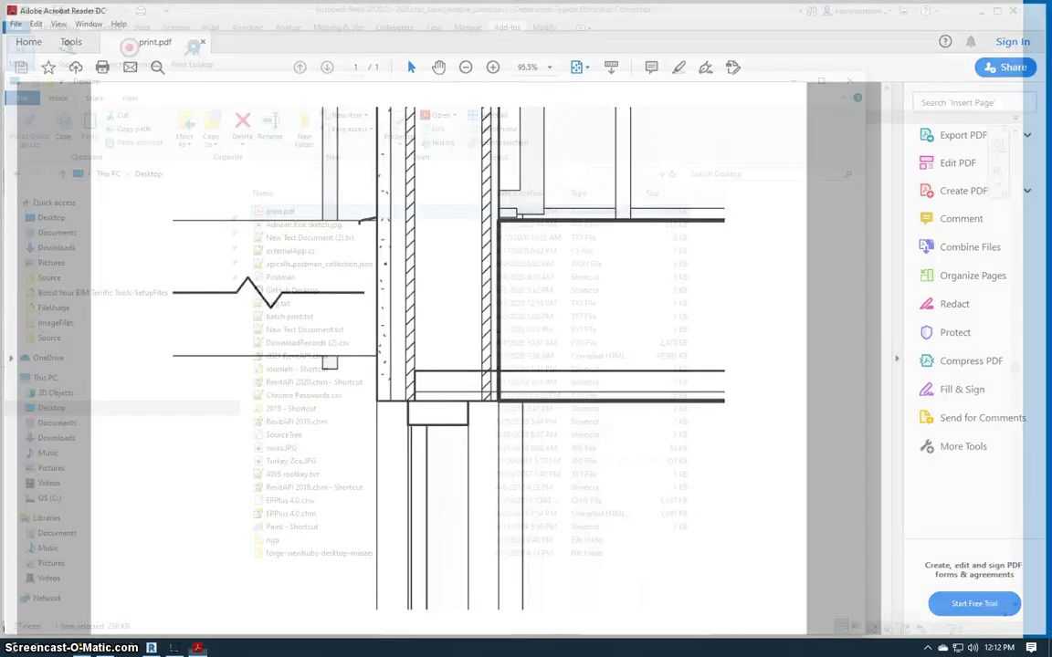
pyautogui.click(626, 57)
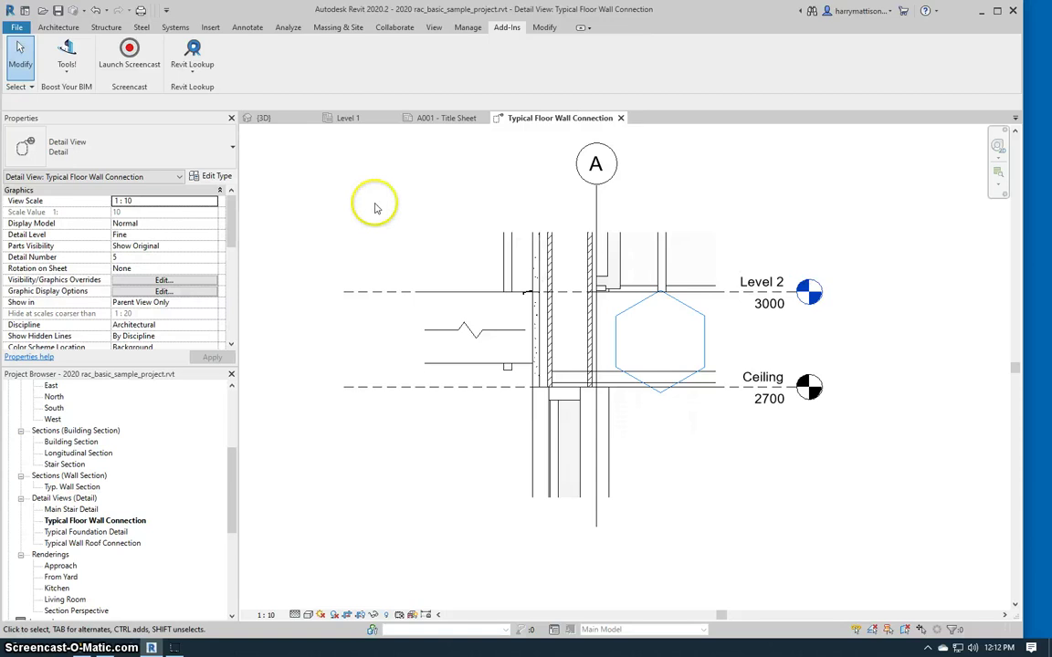
# Look over the Undo history, then reopen Print Suppression to confirm Grids and Levels are suppressed
pyautogui.click(107, 10)
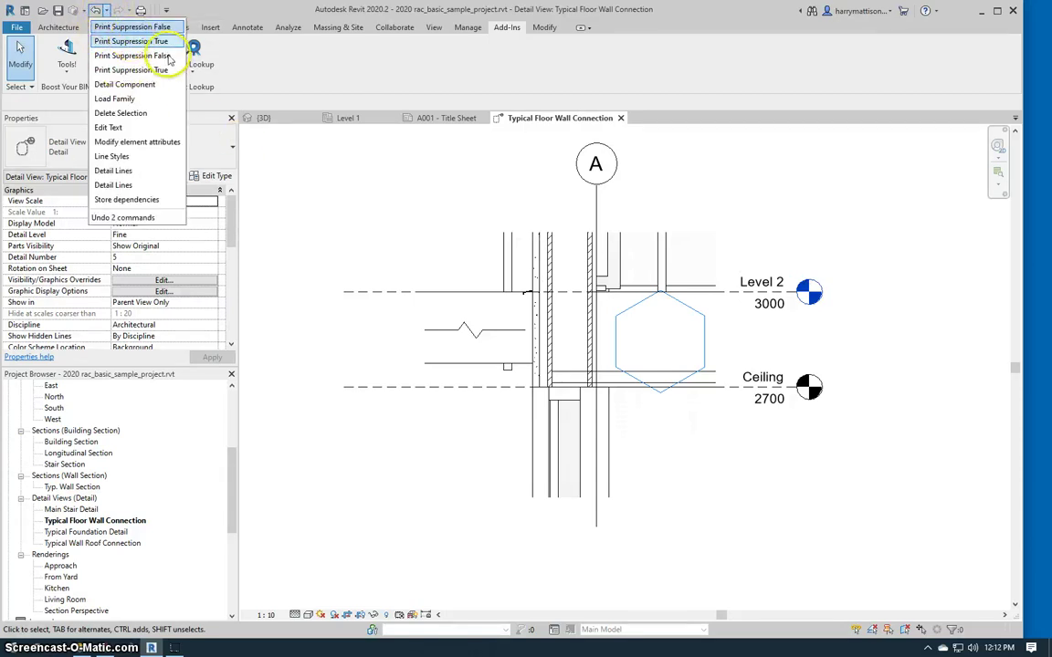
pyautogui.click(336, 188)
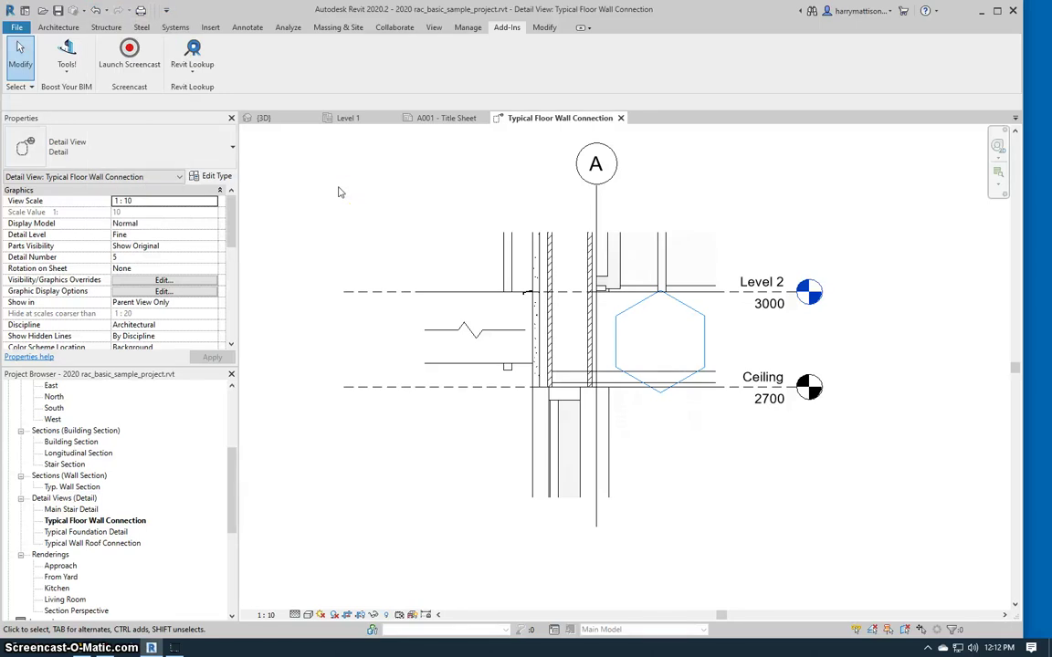
pyautogui.click(354, 305)
pyautogui.click(67, 59)
pyautogui.click(87, 95)
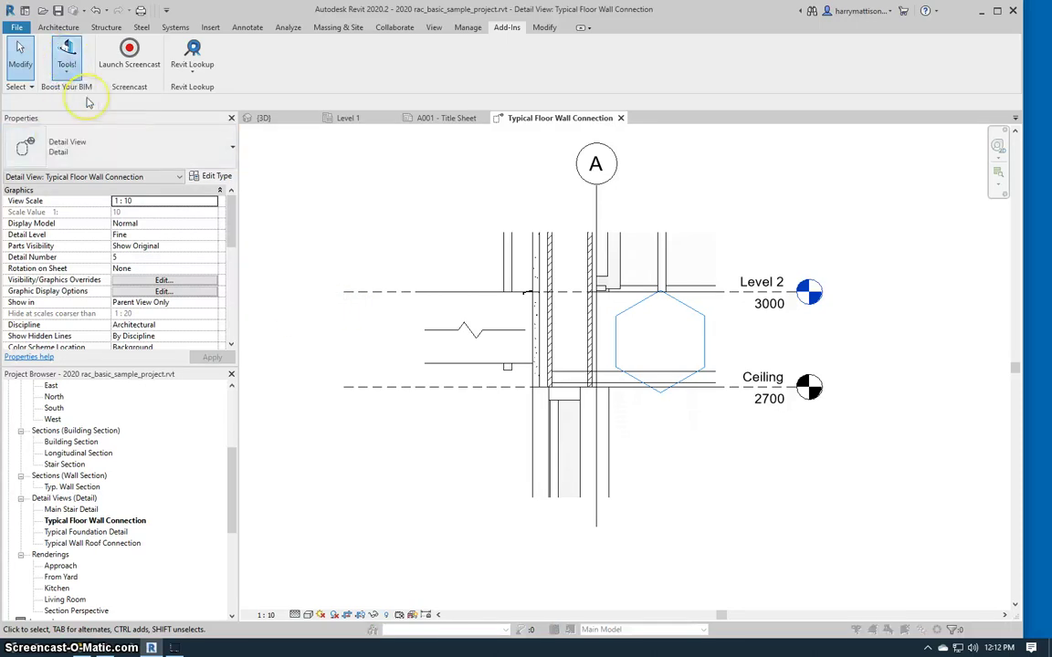
pyautogui.scroll(-20, 592, 352)
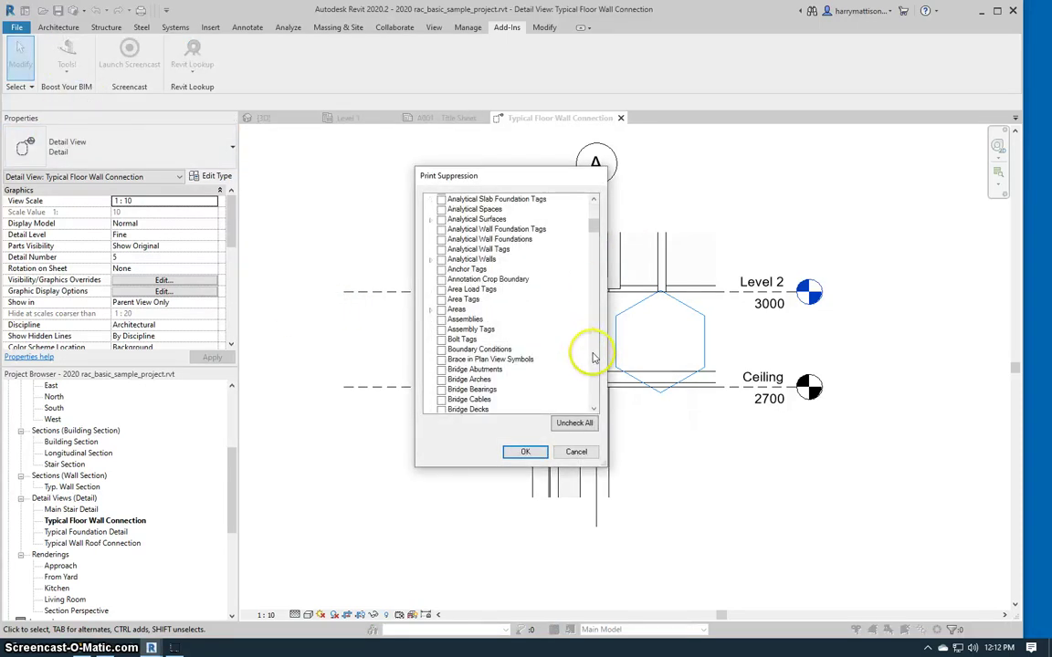
pyautogui.scroll(-10, 555, 352)
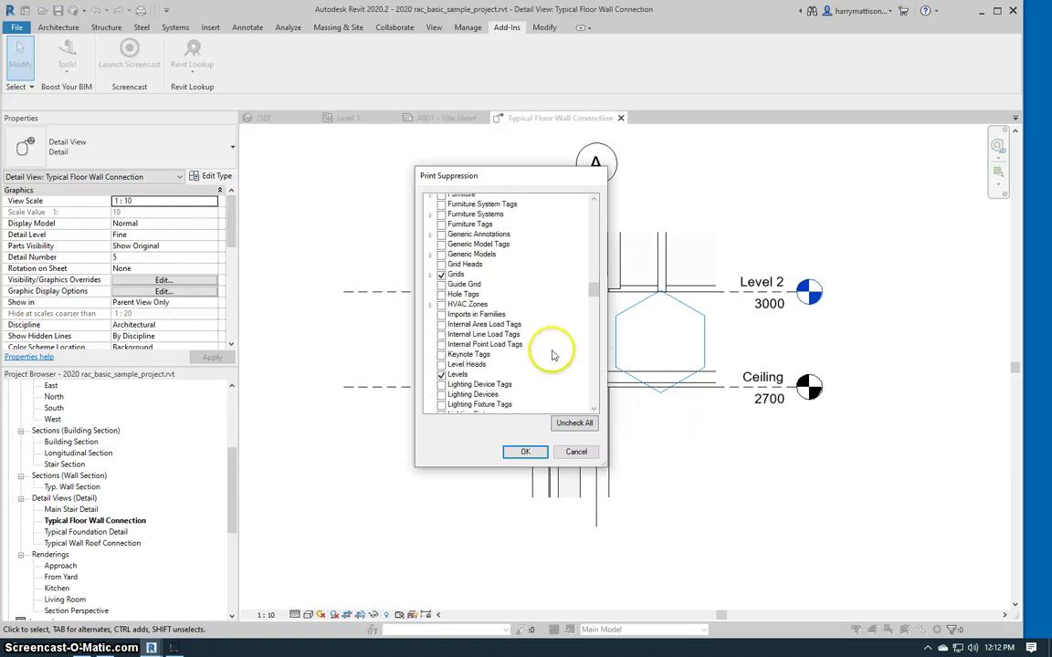
pyautogui.click(512, 267)
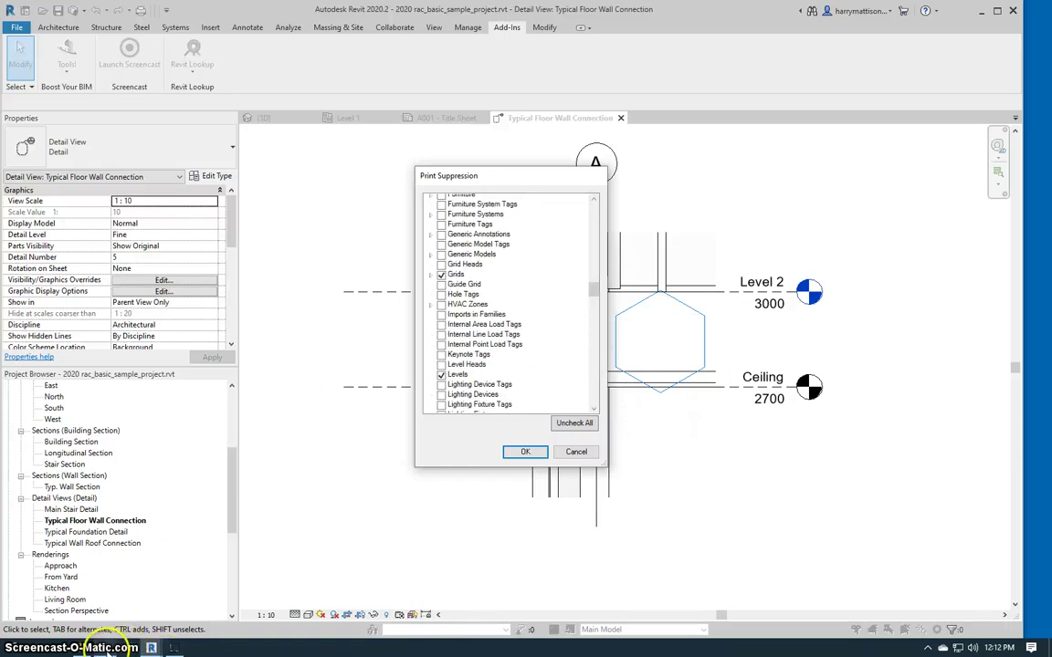
# Switch to the BoostYourBIMTerrificTools Bitbucket repository tab in Chrome
pyautogui.moveTo(107, 652)
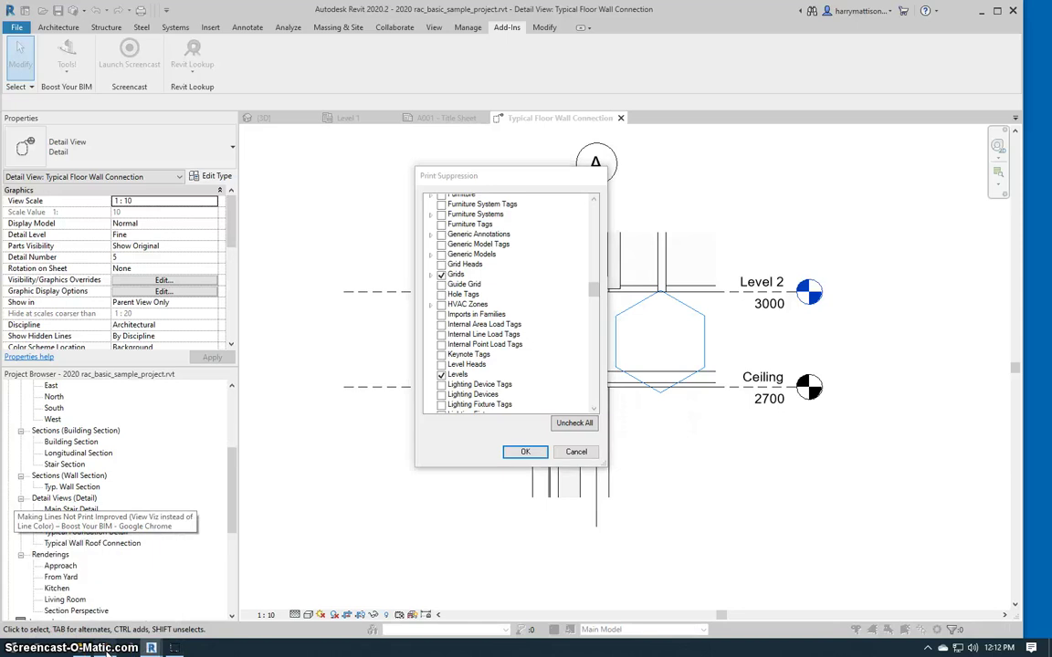
pyautogui.click(105, 593)
pyautogui.click(525, 10)
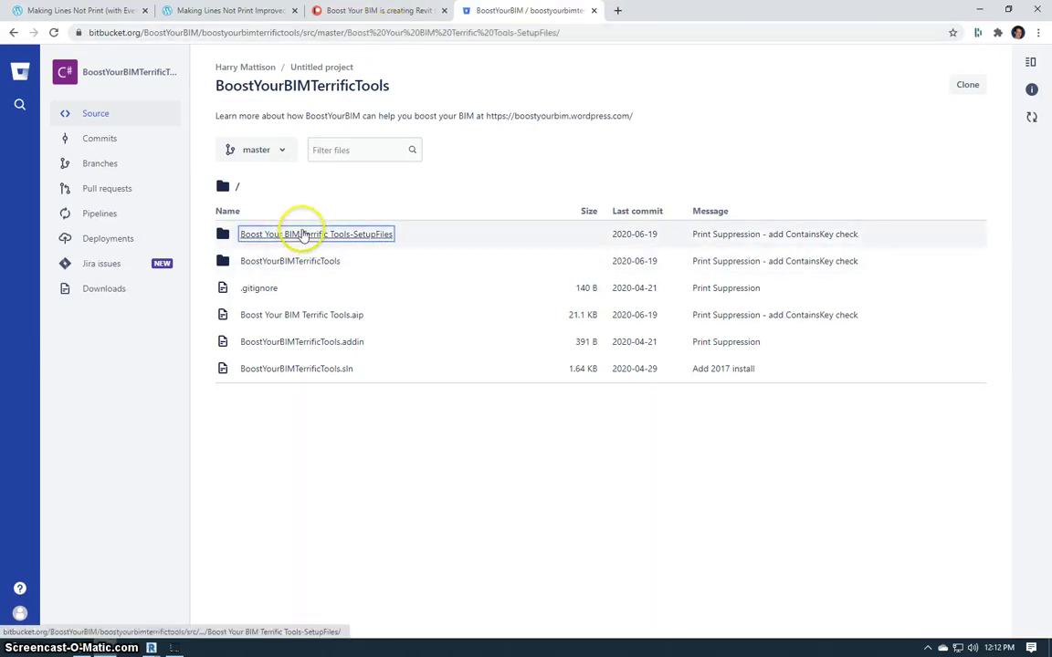
# Open the Boost Your BIM Terrific Tools-SetupFiles folder to reveal the installer and sign.bat
pyautogui.click(300, 234)
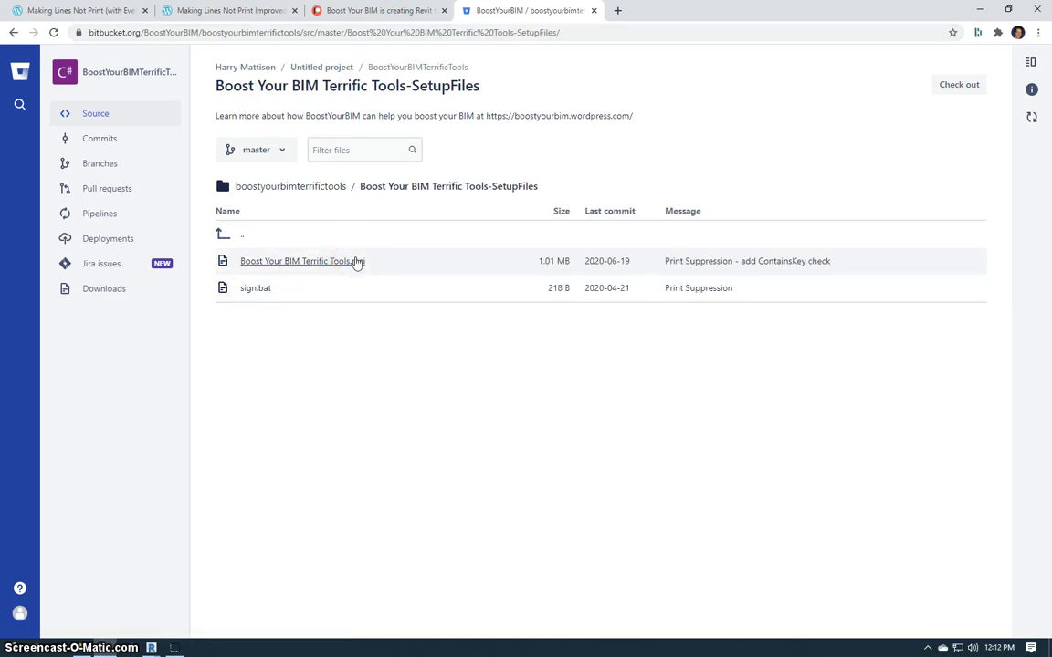